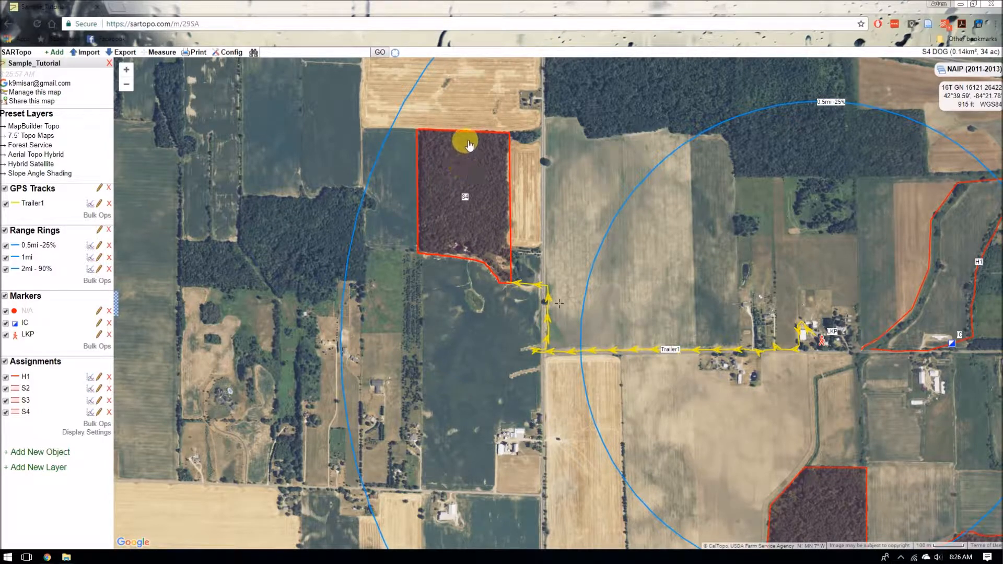
Step: Import the trackS4 shape from the connected Garmin GPS into the map
click(85, 52)
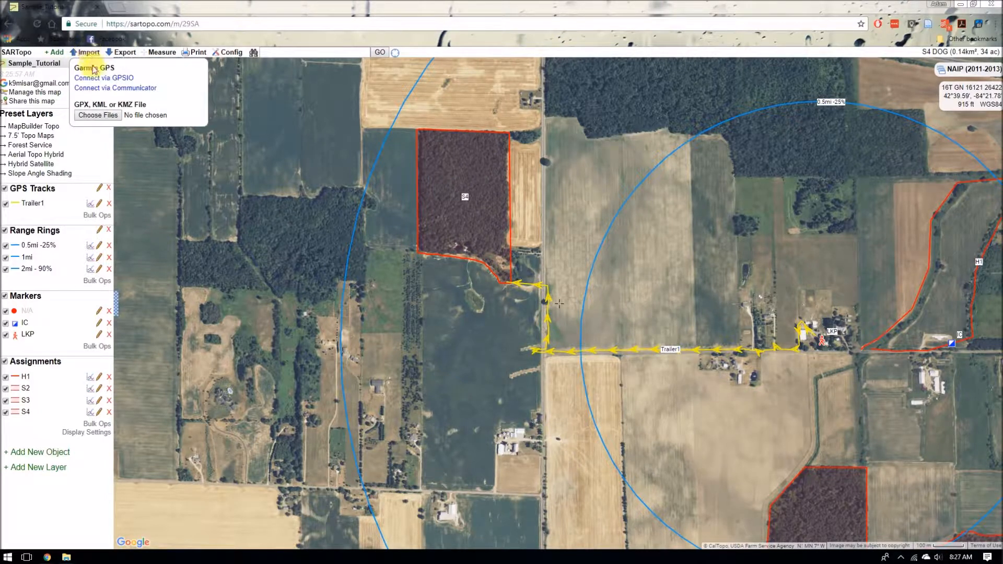
click(100, 79)
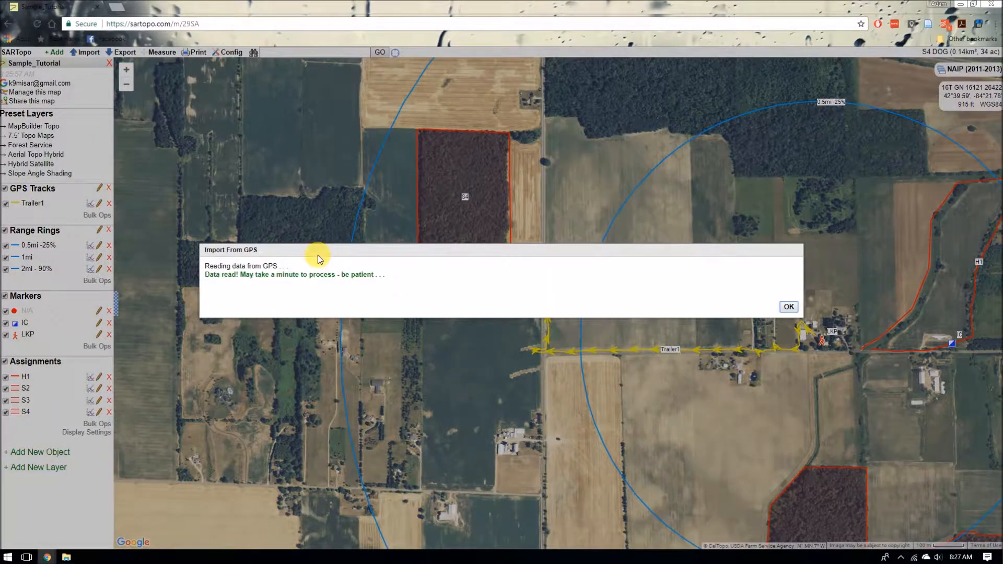
click(790, 308)
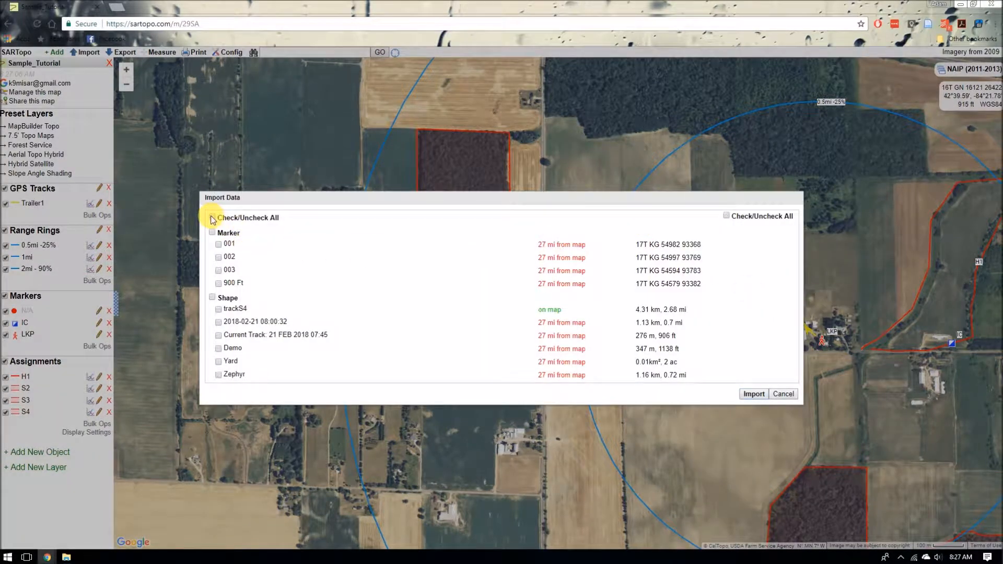
click(218, 309)
click(754, 395)
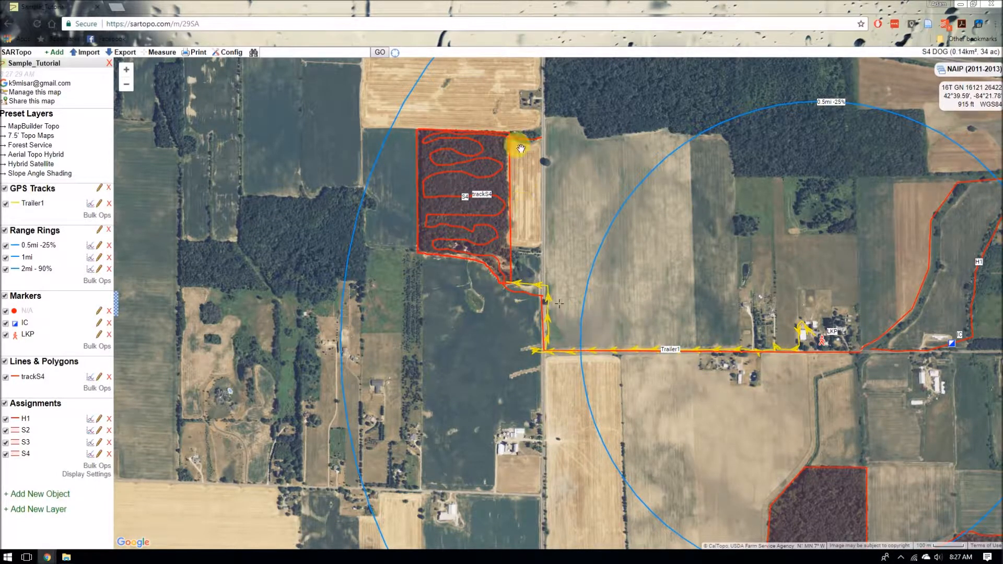
Step: Split trackS4 at the forest's northeast corner where it turns east along the tree line
scroll(517, 135, up, 1)
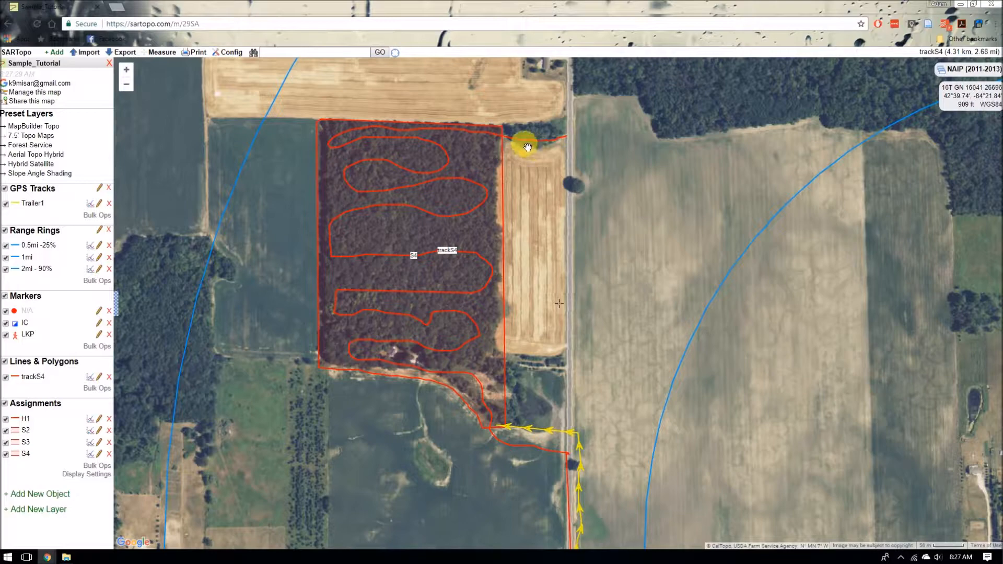
scroll(516, 140, up, 1)
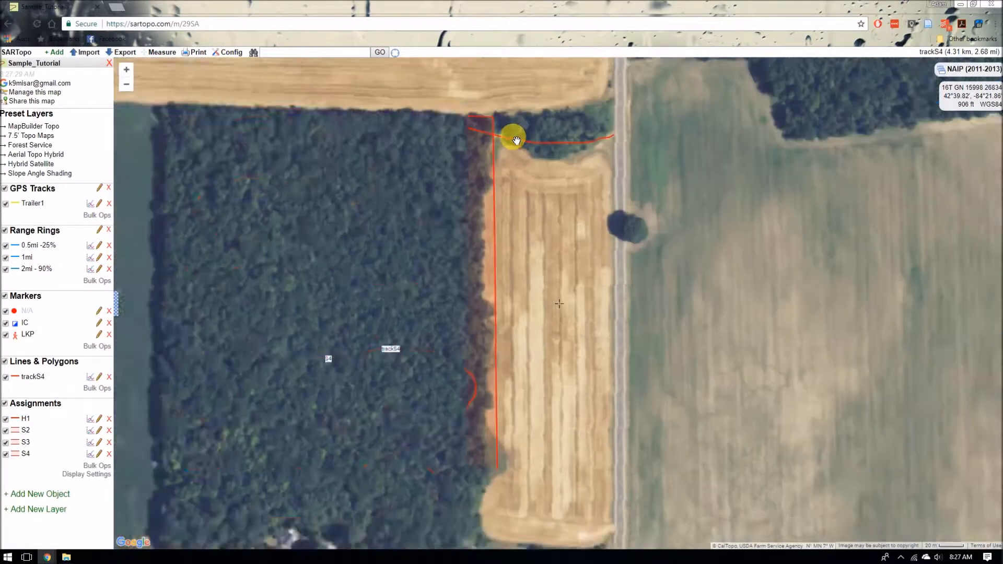
scroll(512, 146, up, 1)
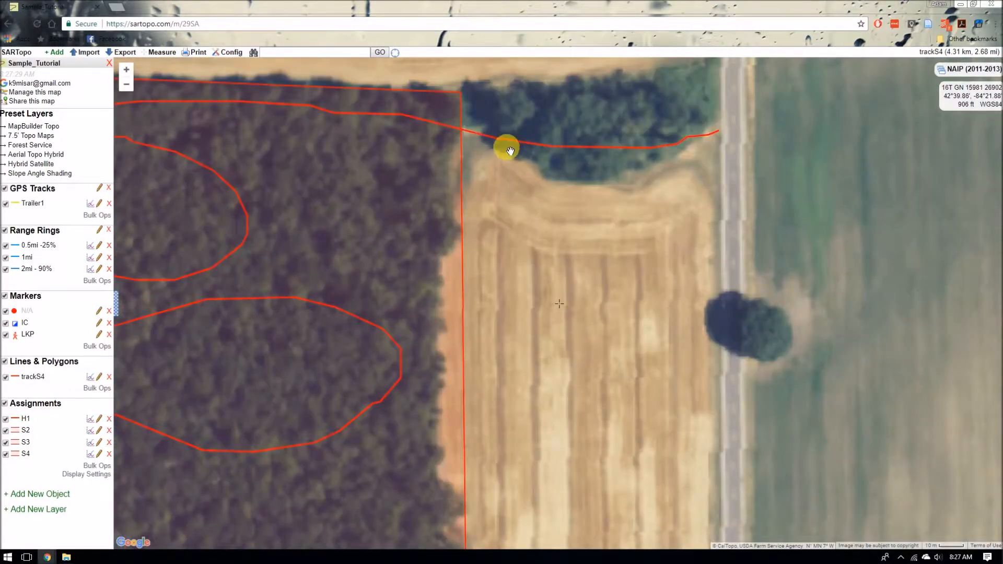
right_click(469, 133)
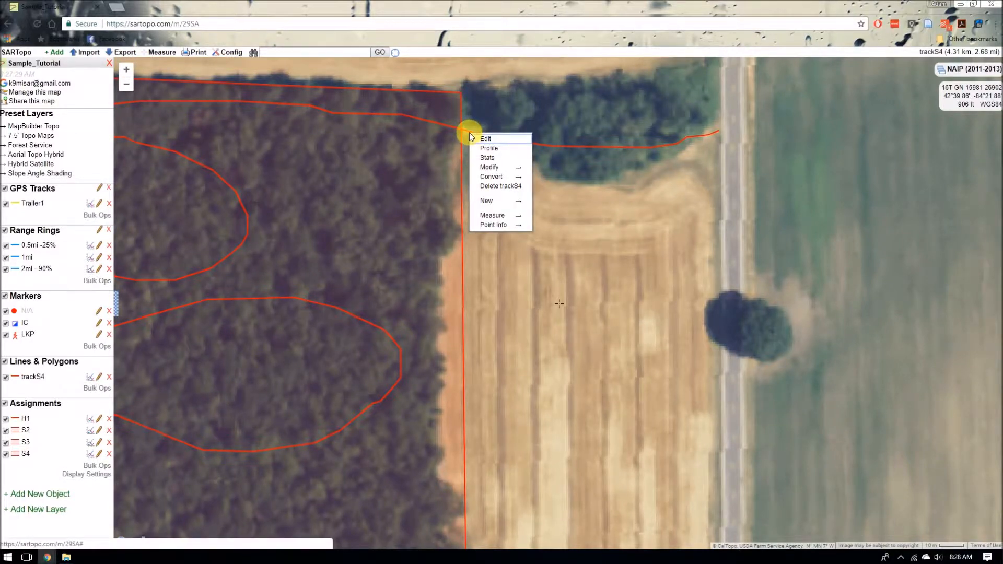
mouse_move(495, 169)
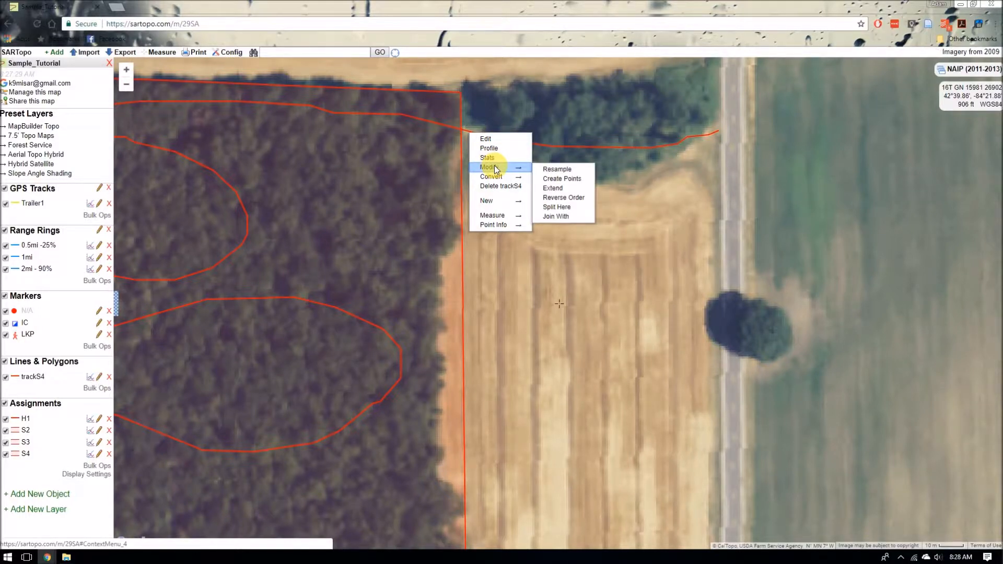
click(567, 208)
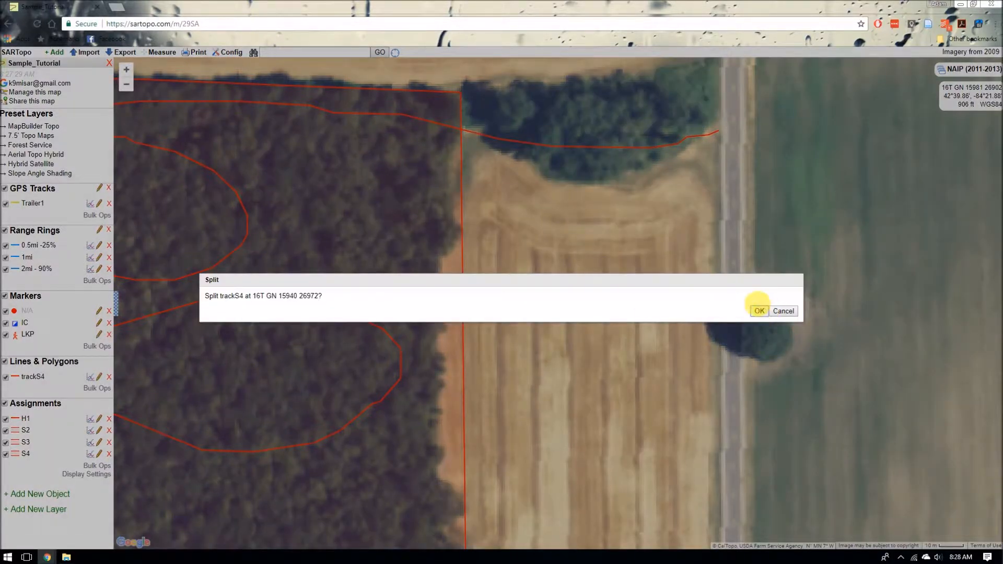
click(765, 310)
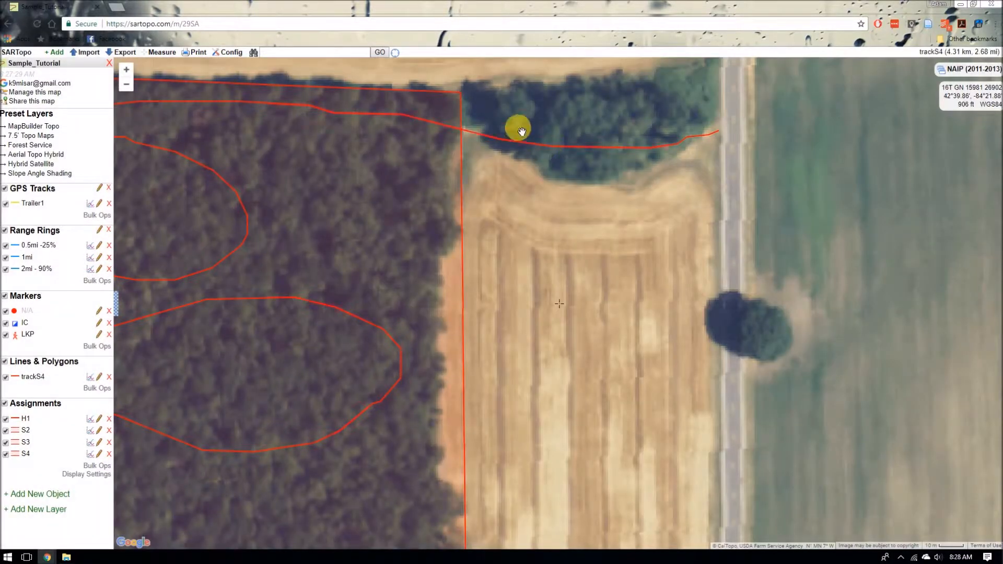
Step: Delete the short trackS4 segment running east along the tree line to the road
click(567, 149)
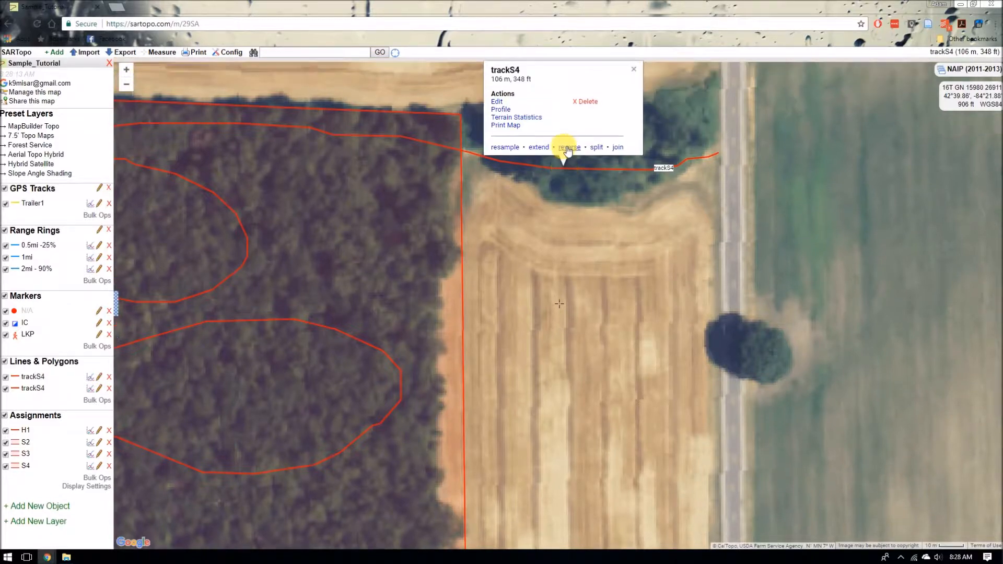
click(588, 103)
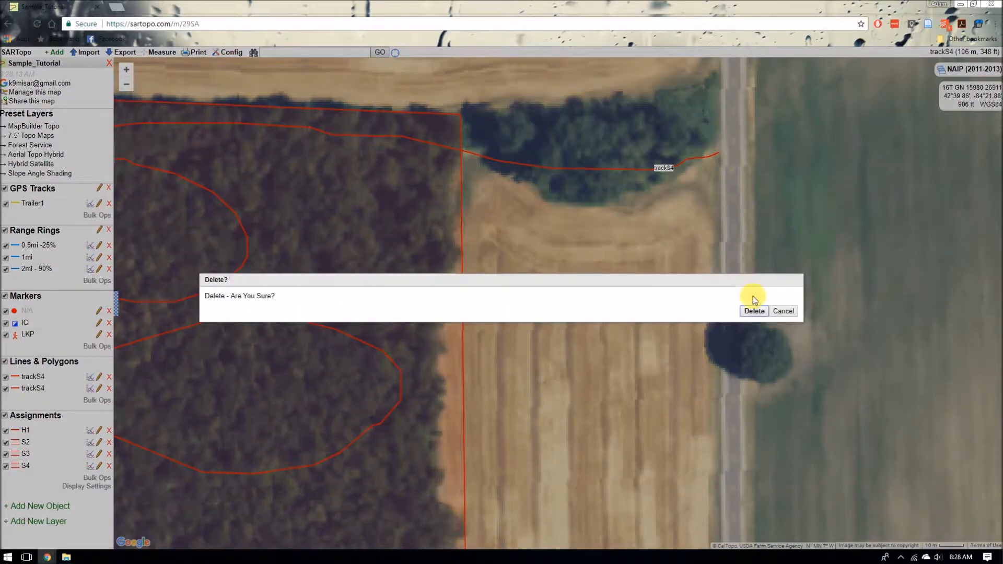
click(750, 311)
drag(567, 380, 598, 110)
scroll(610, 388, down, 1)
drag(599, 403, 628, 136)
drag(661, 372, 683, 219)
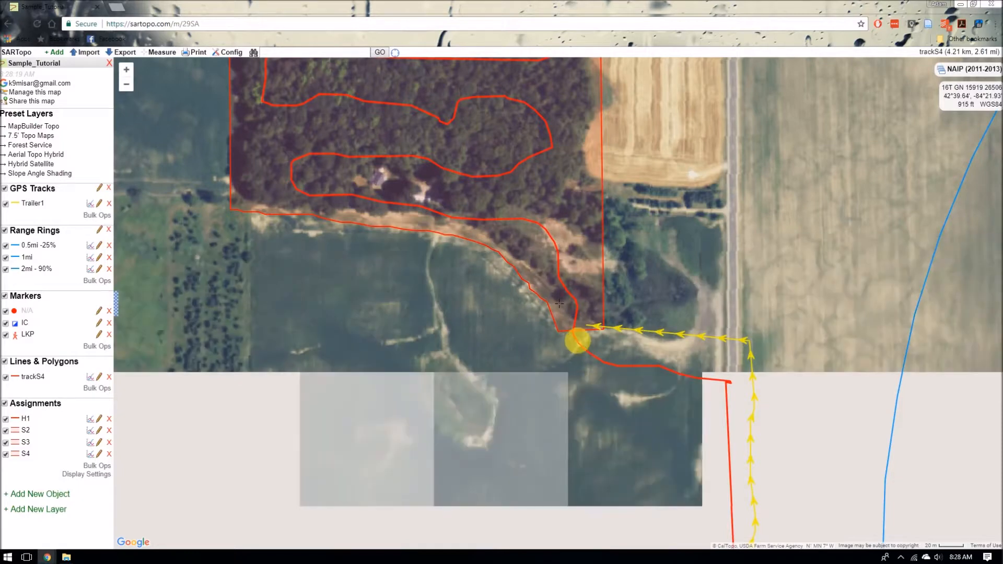
right_click(577, 343)
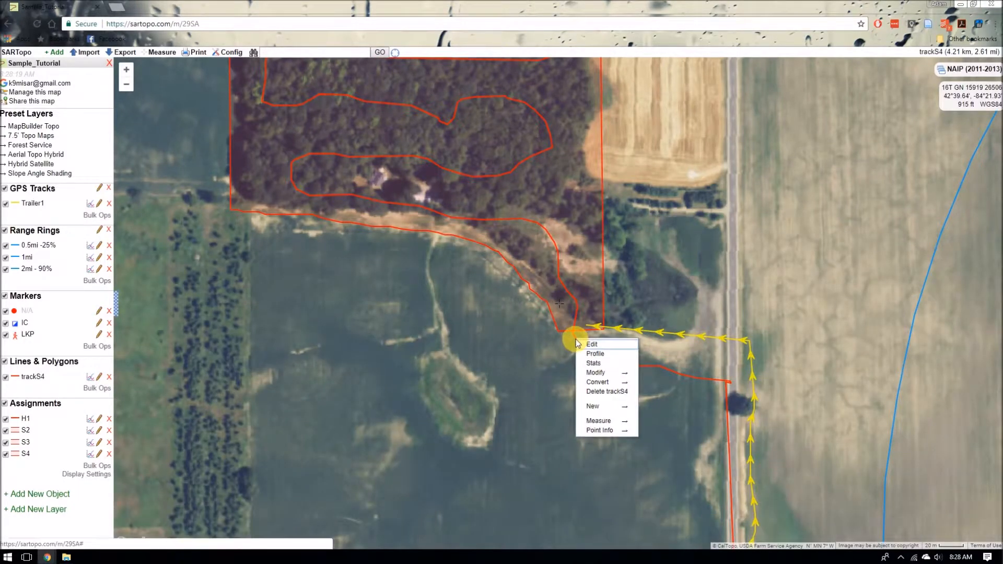
mouse_move(608, 375)
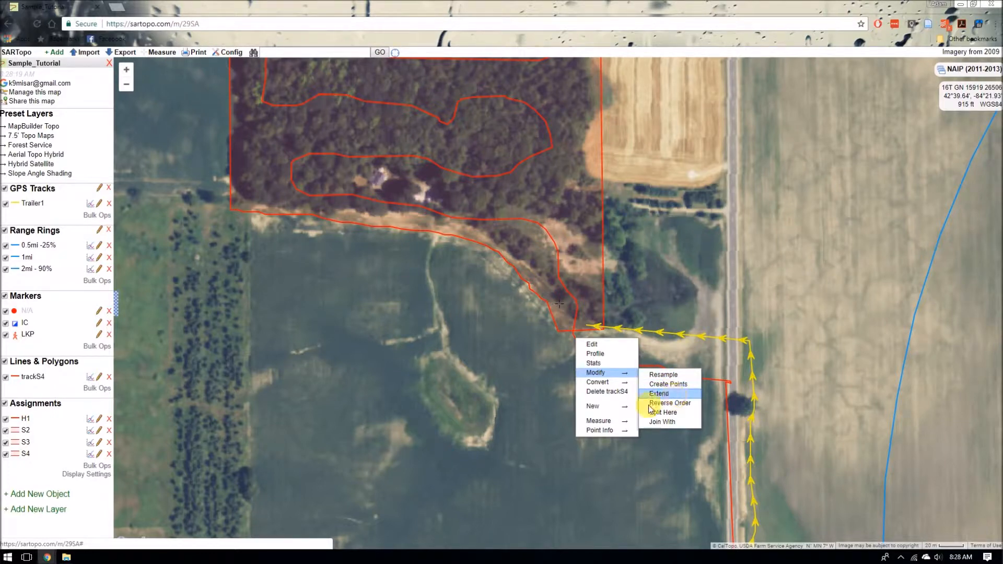
click(542, 410)
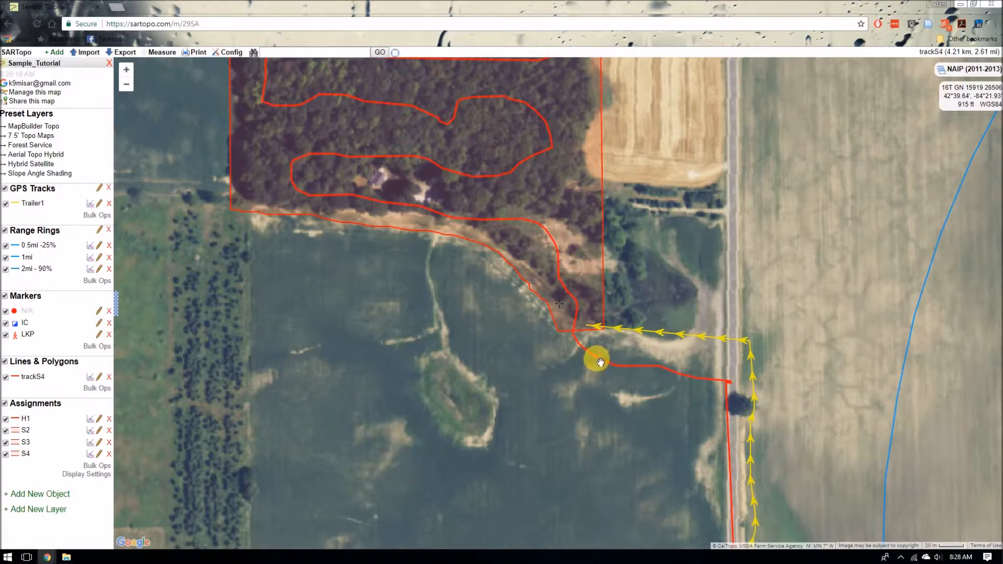
click(599, 361)
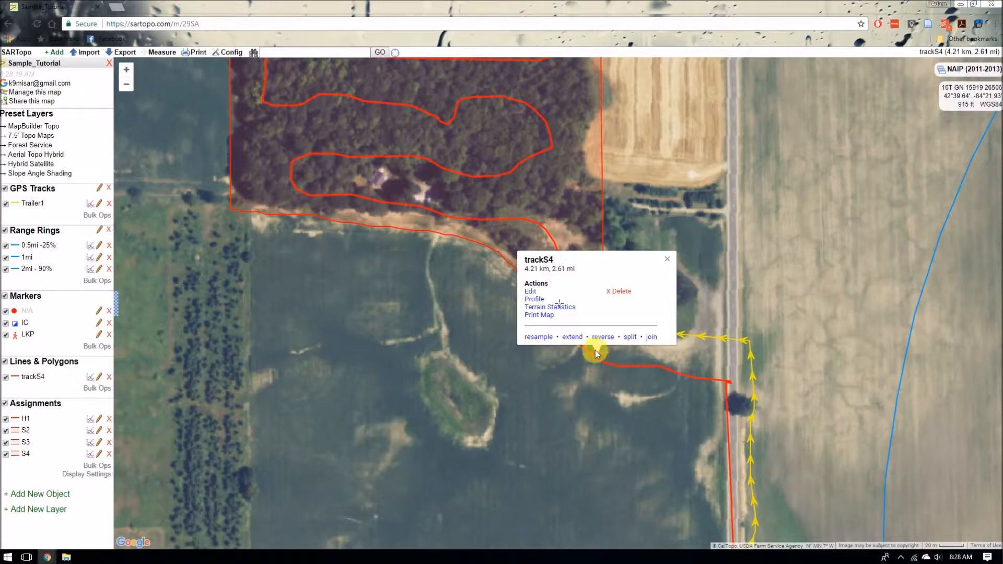
click(538, 292)
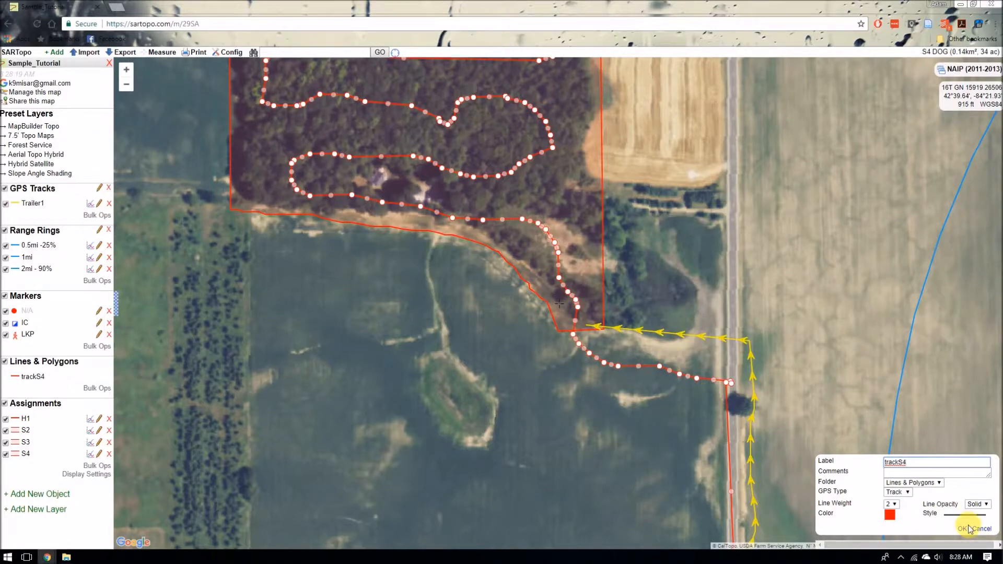
click(984, 531)
Step: Split trackS4 at the forest's southeast corner where the track leaves toward the southeast
scroll(574, 337, up, 4)
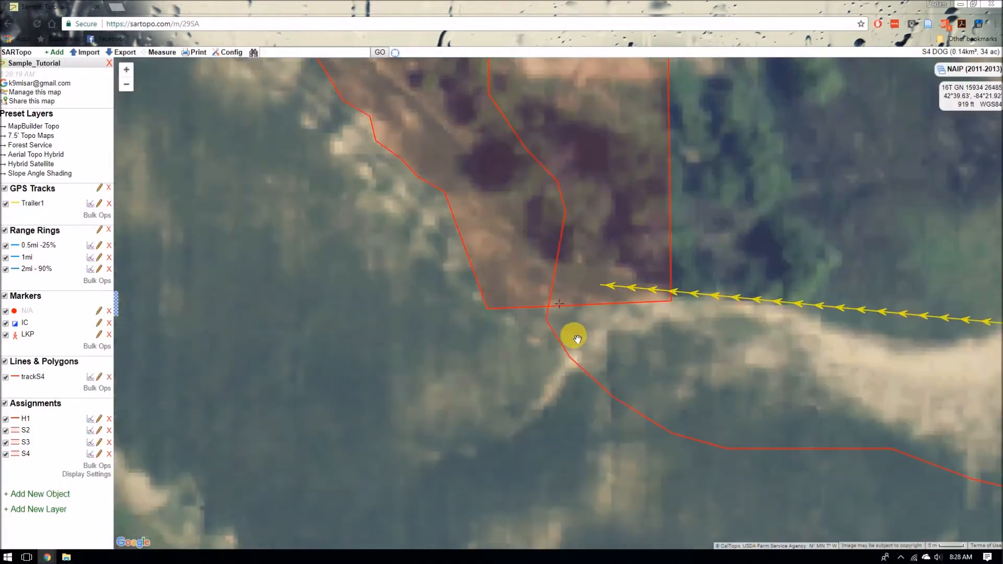
right_click(550, 323)
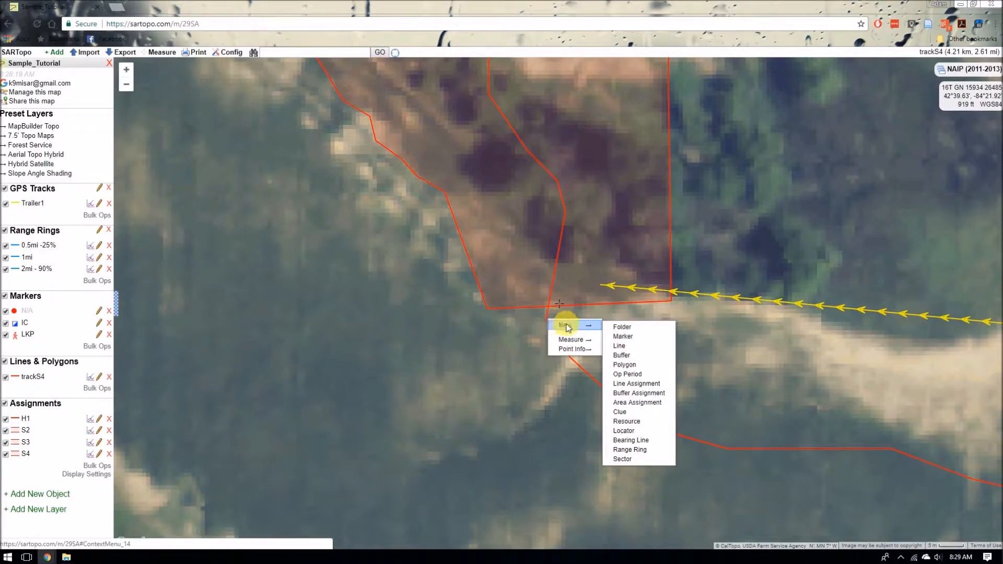
click(533, 336)
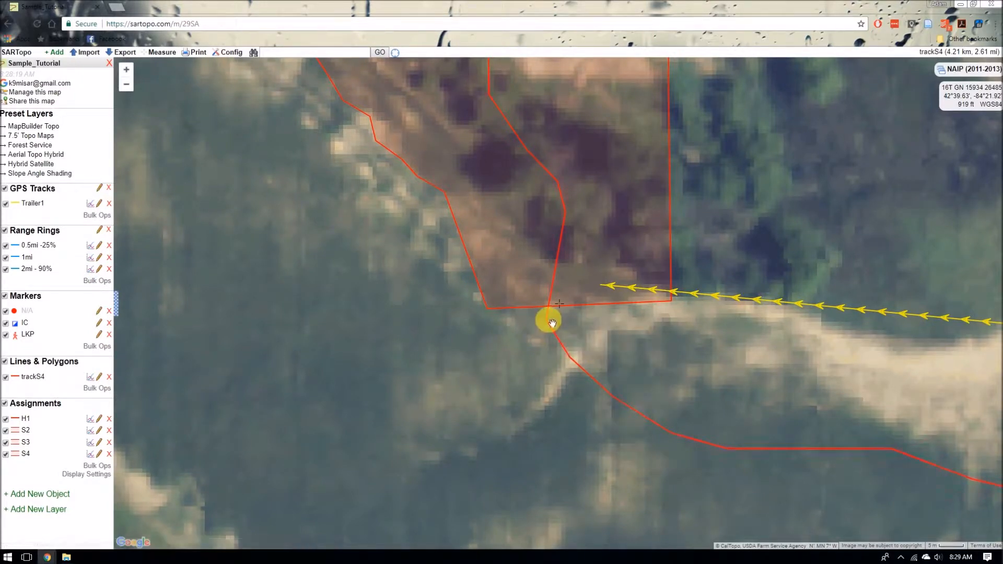
right_click(551, 324)
mouse_move(589, 359)
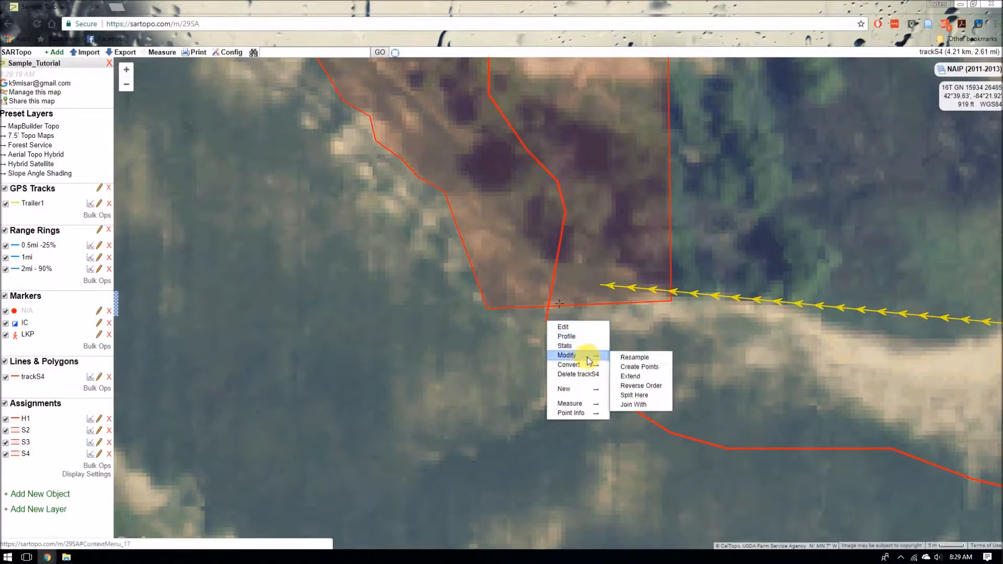
click(638, 397)
click(759, 312)
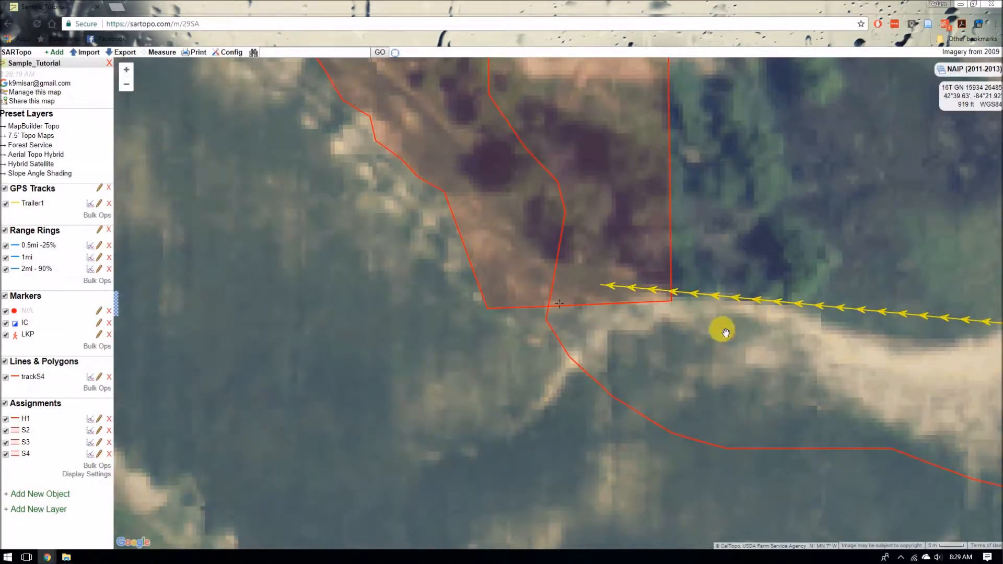
Step: Delete the trackS4 segment trailing southeast away from the forest
click(562, 340)
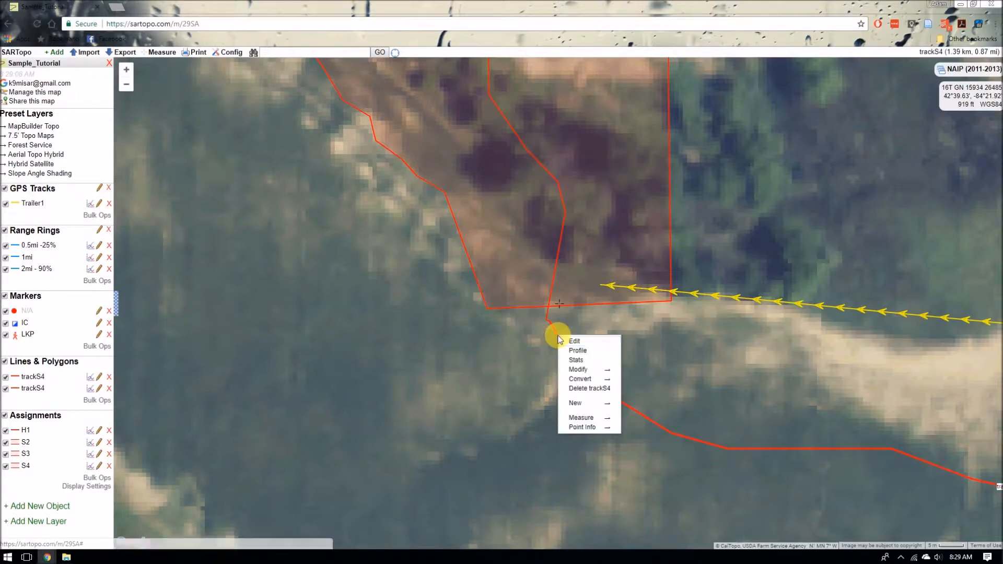
key(Escape)
click(558, 333)
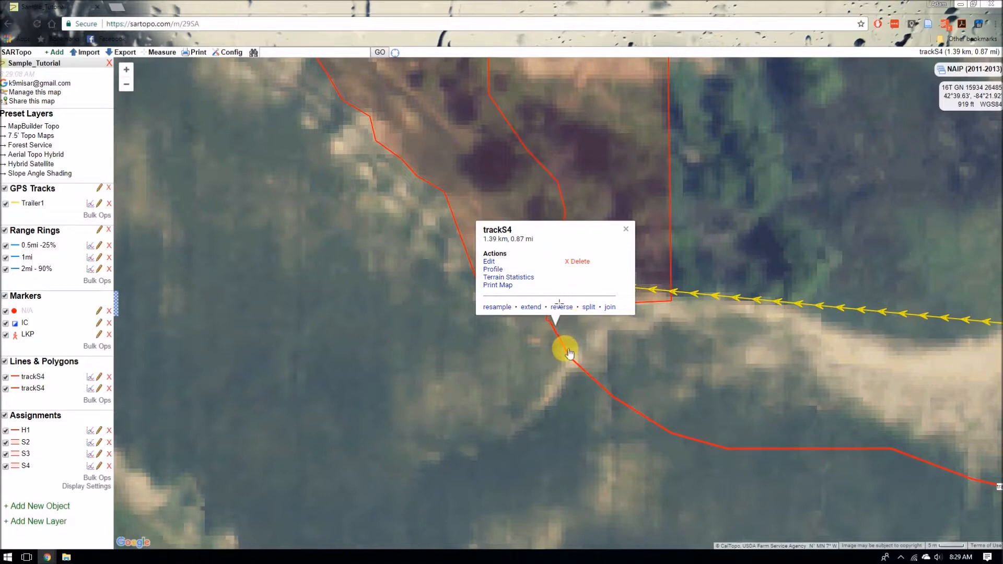
right_click(566, 348)
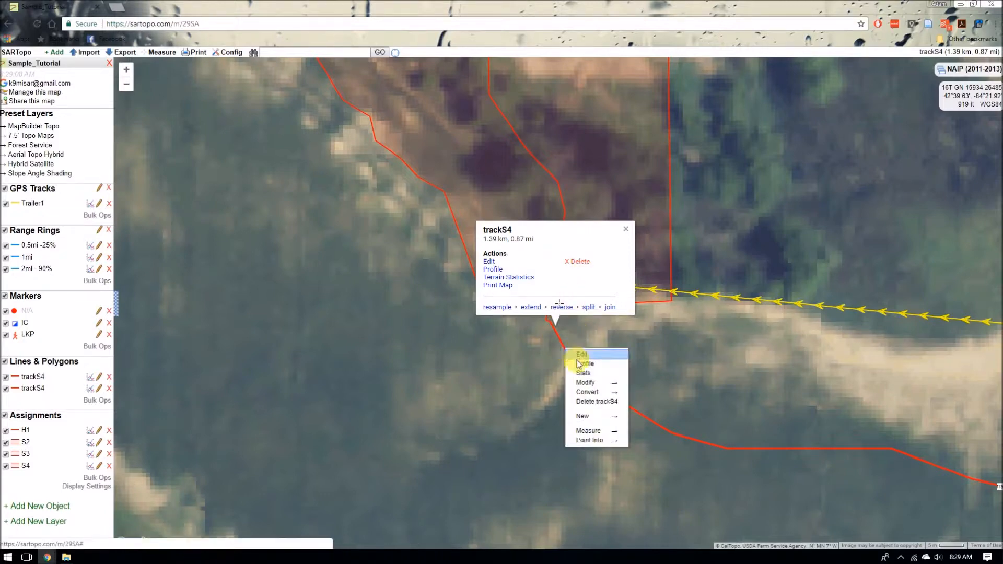
click(593, 401)
click(748, 311)
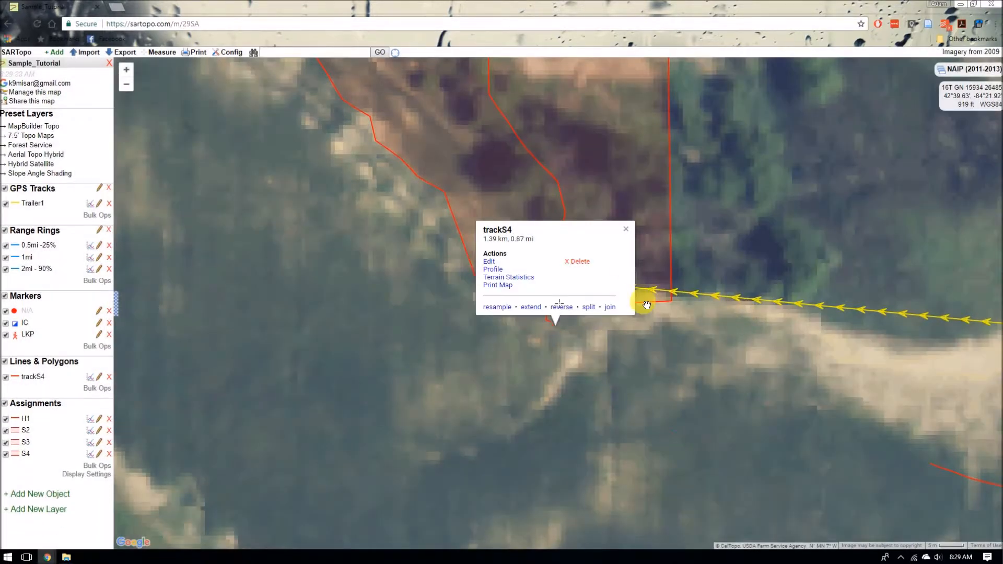
click(625, 229)
Step: Change trackS4's line color to green
scroll(626, 258, down, 2)
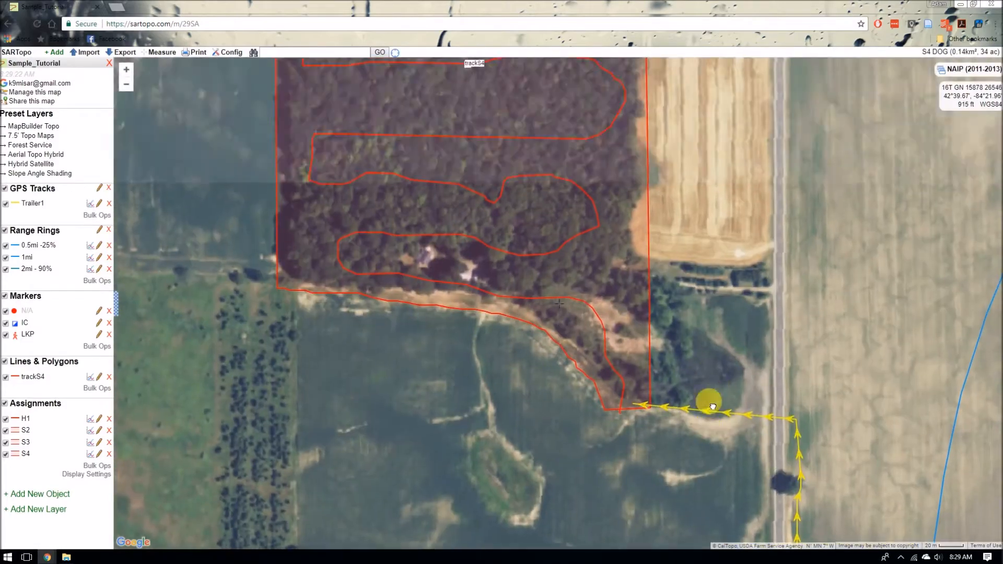
drag(705, 168, 721, 291)
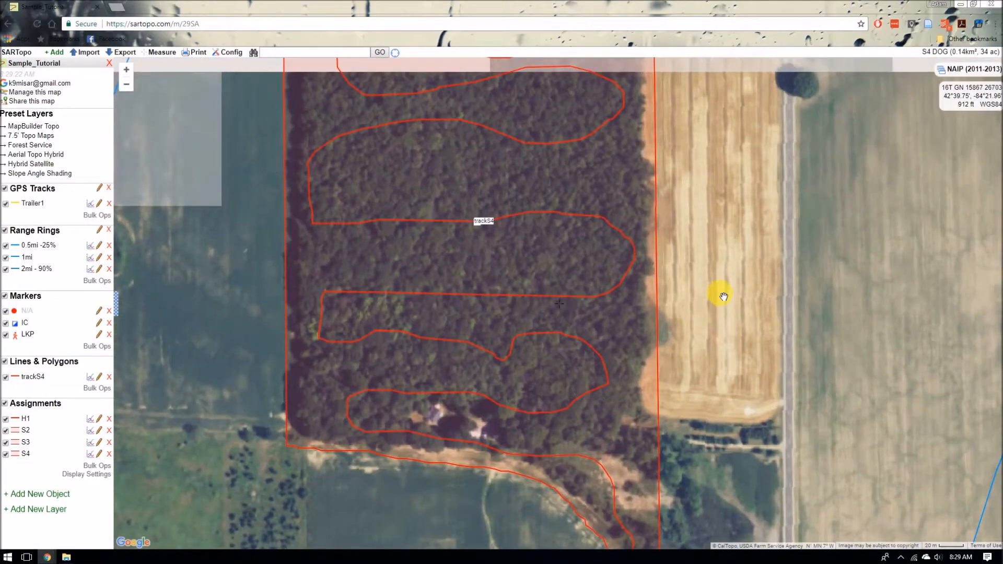
scroll(723, 201, down, 1)
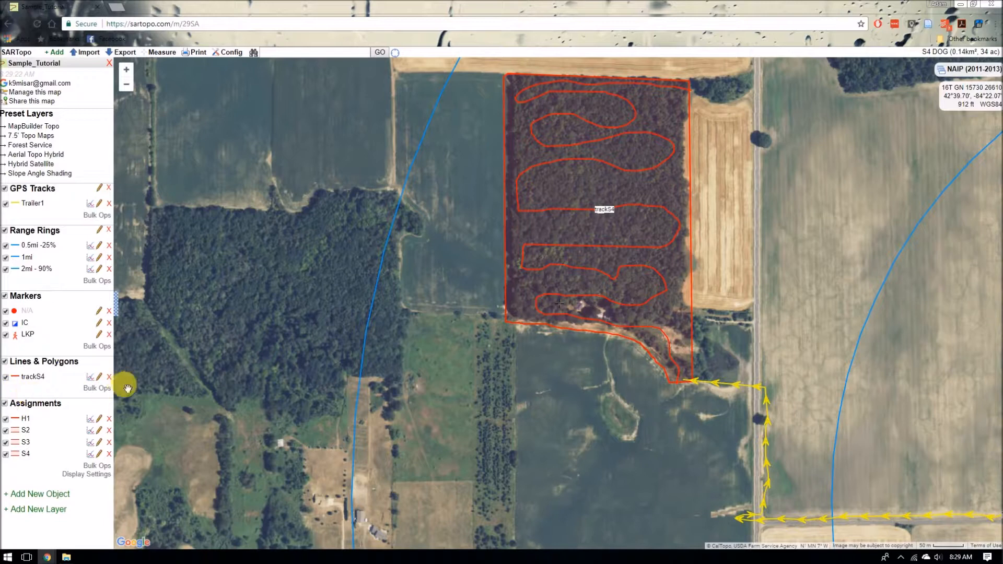
click(99, 377)
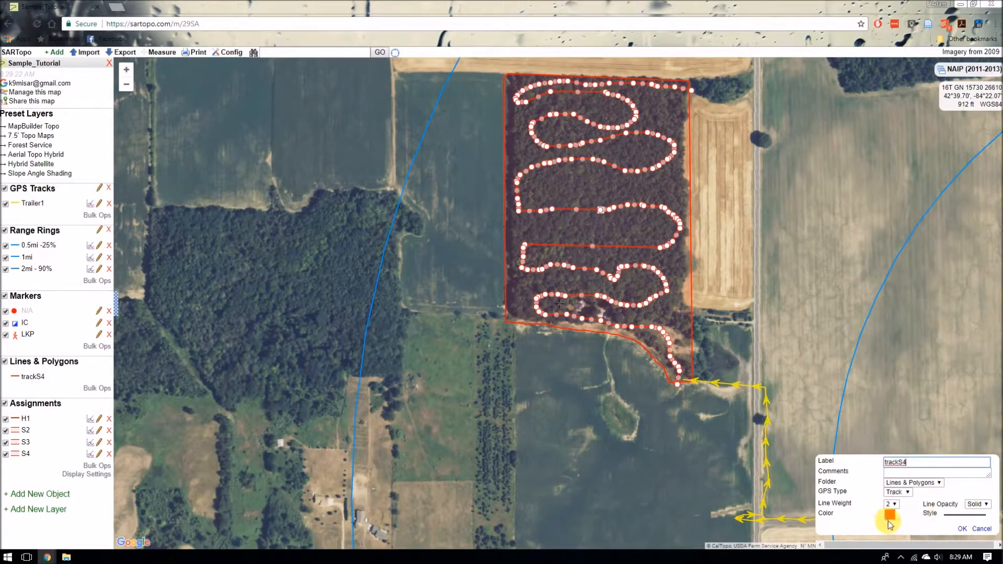
click(889, 516)
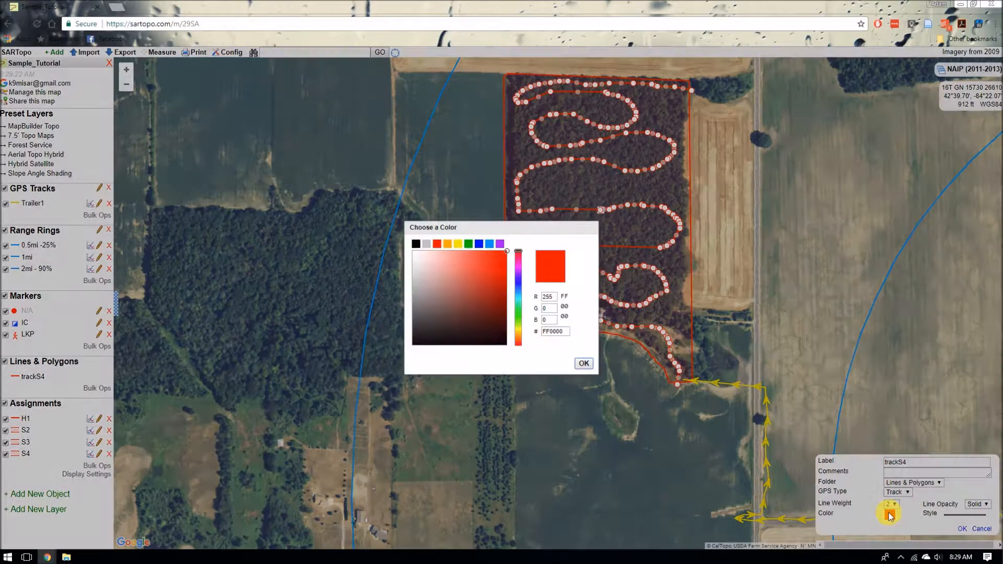
click(477, 243)
click(579, 363)
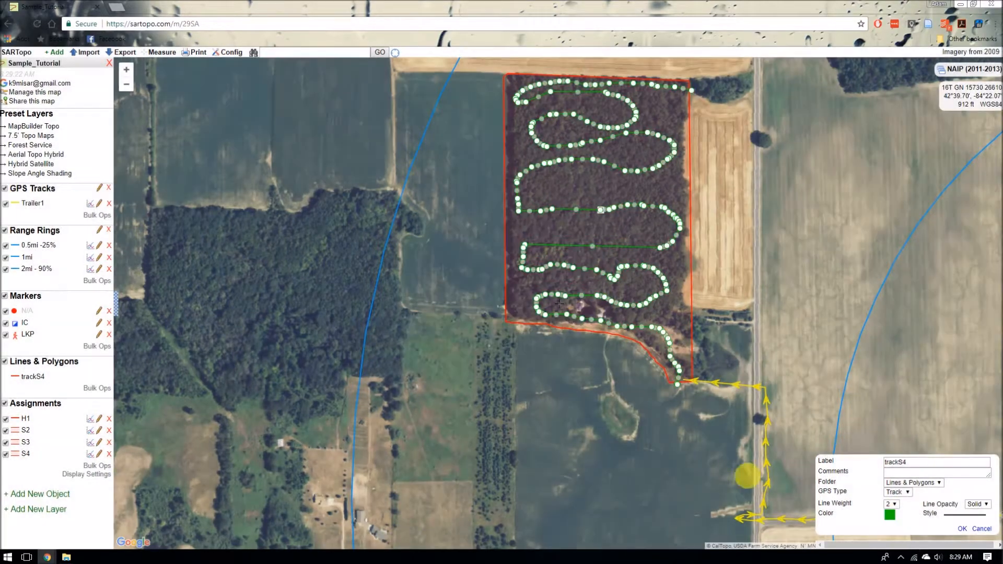
Step: Set trackS4's line style to a directional arrow style
click(978, 518)
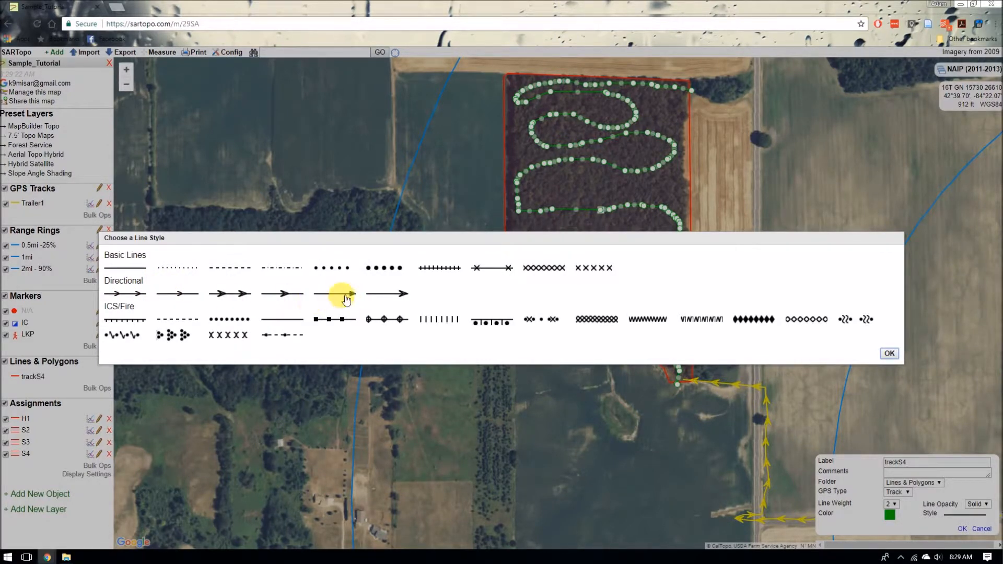
double_click(344, 296)
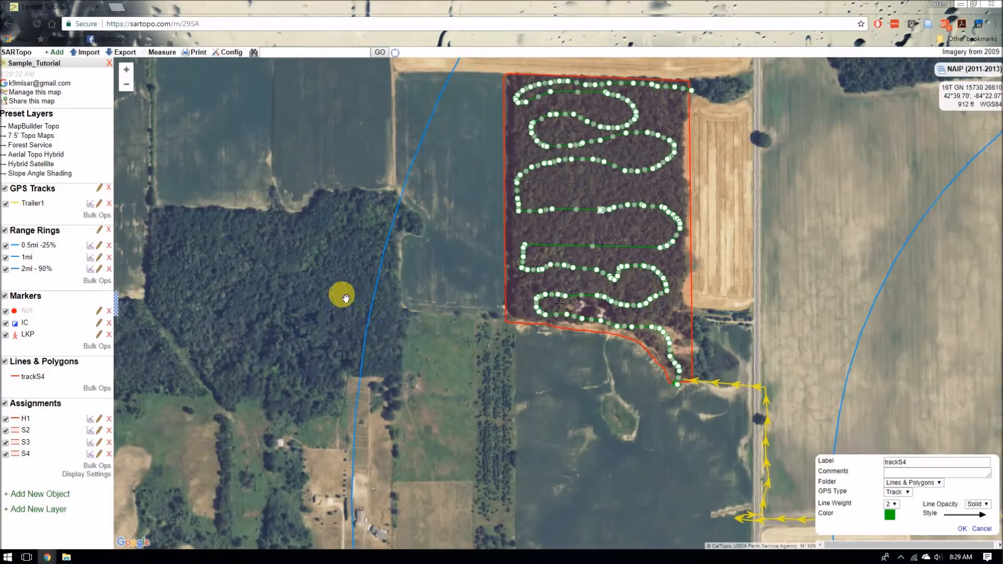
click(962, 528)
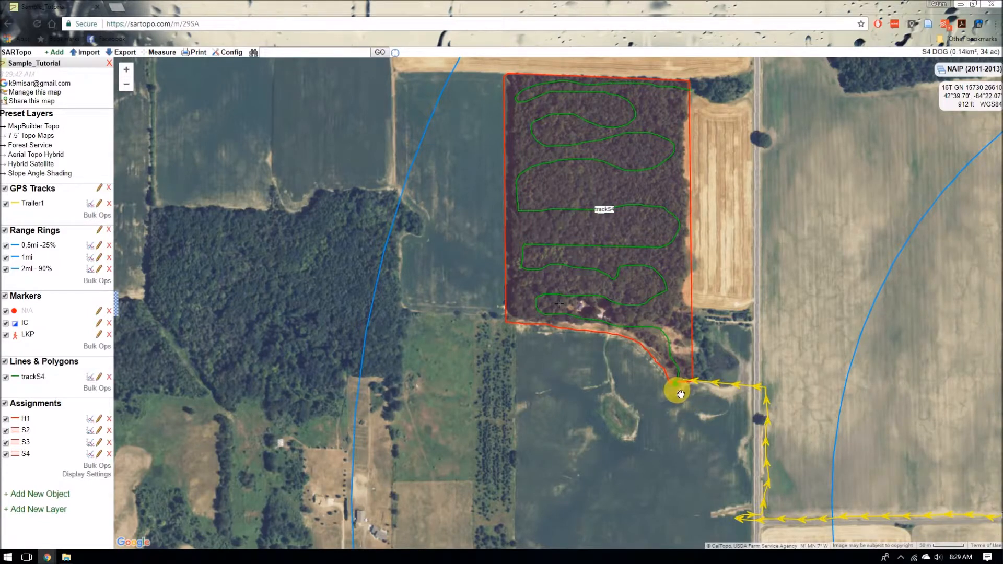
Step: Change trackS4's line style to the first directional style with small arrows along the line
click(100, 378)
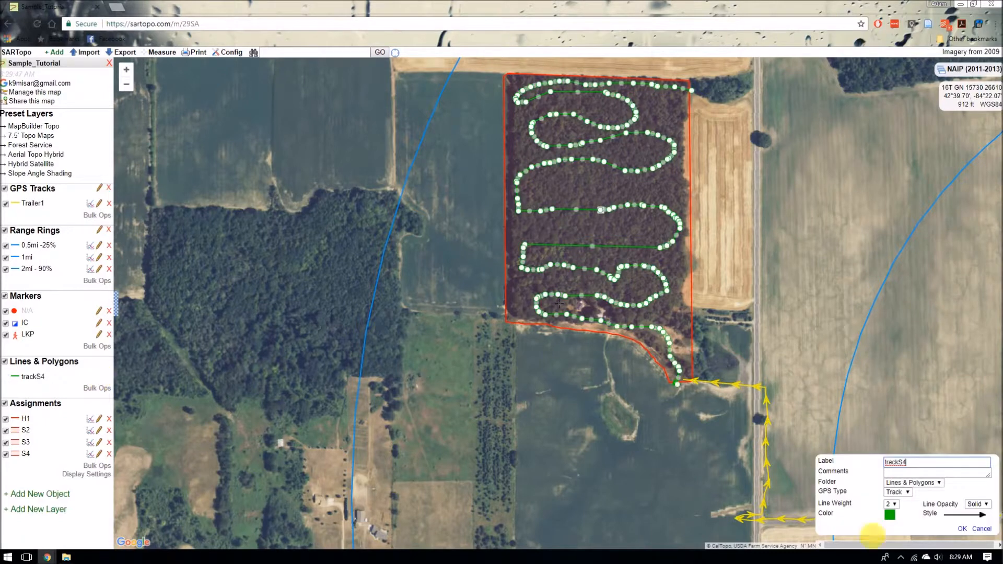
click(967, 517)
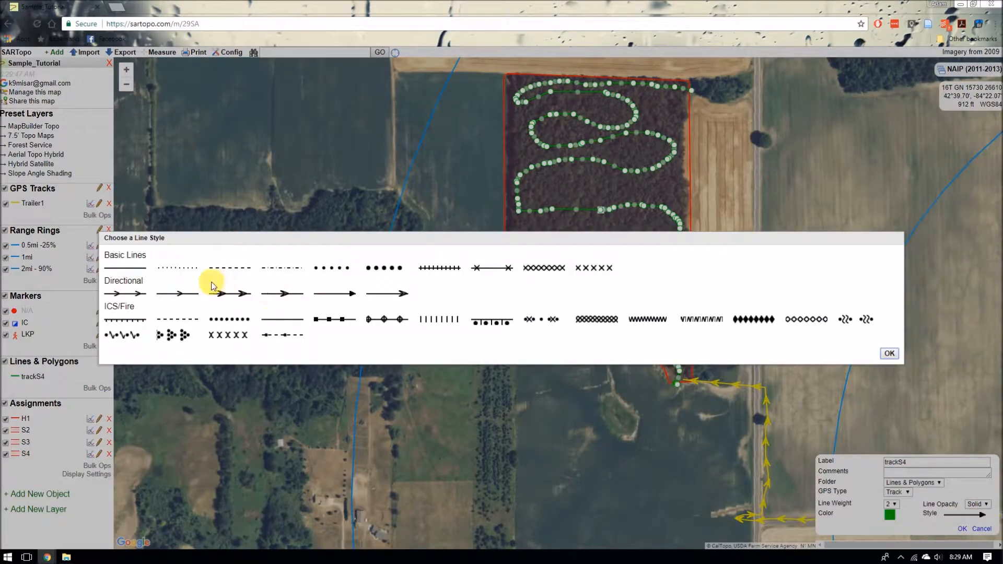
click(137, 296)
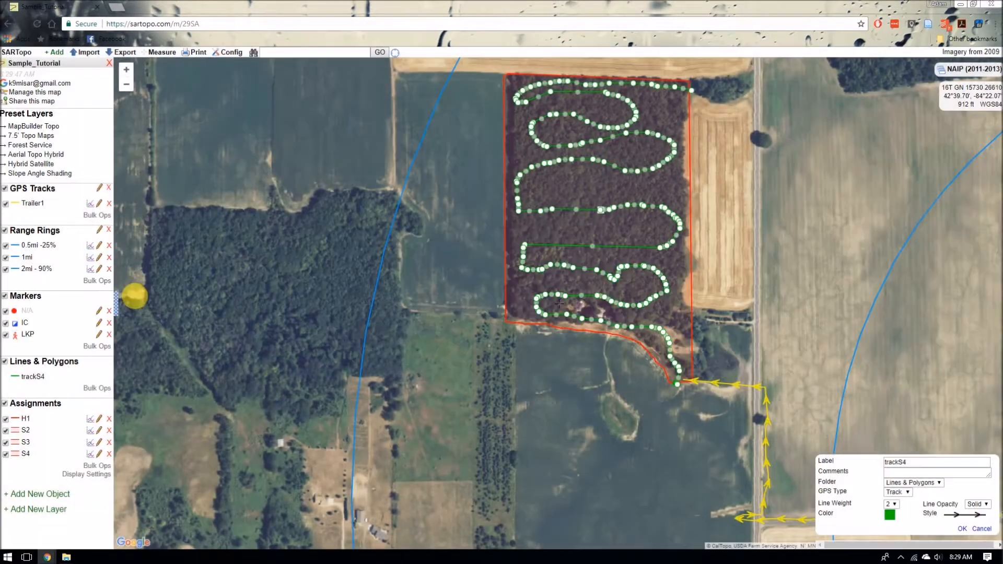
click(962, 530)
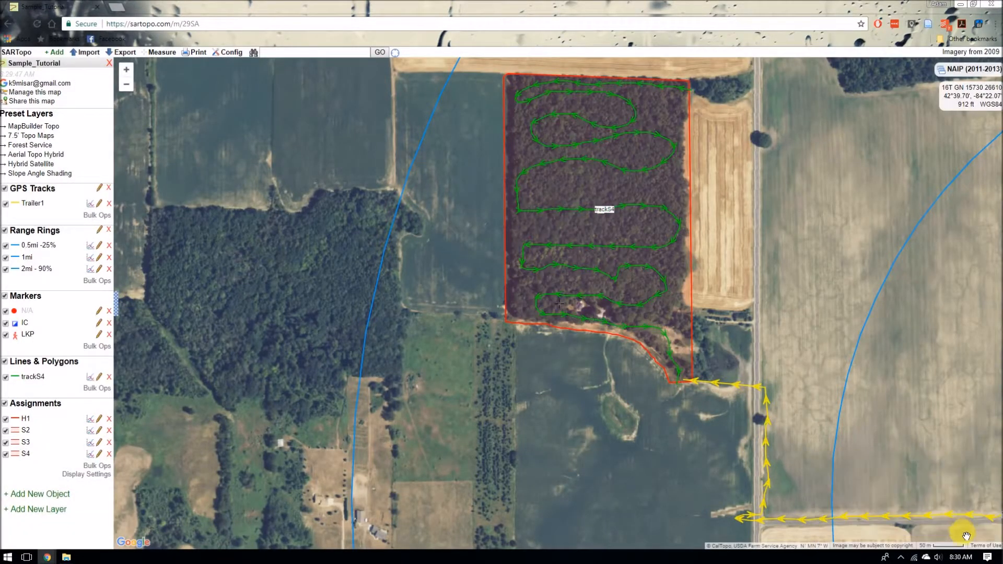
Step: Move trackS4 into the GPS Tracks folder and set its line weight to 1
click(99, 377)
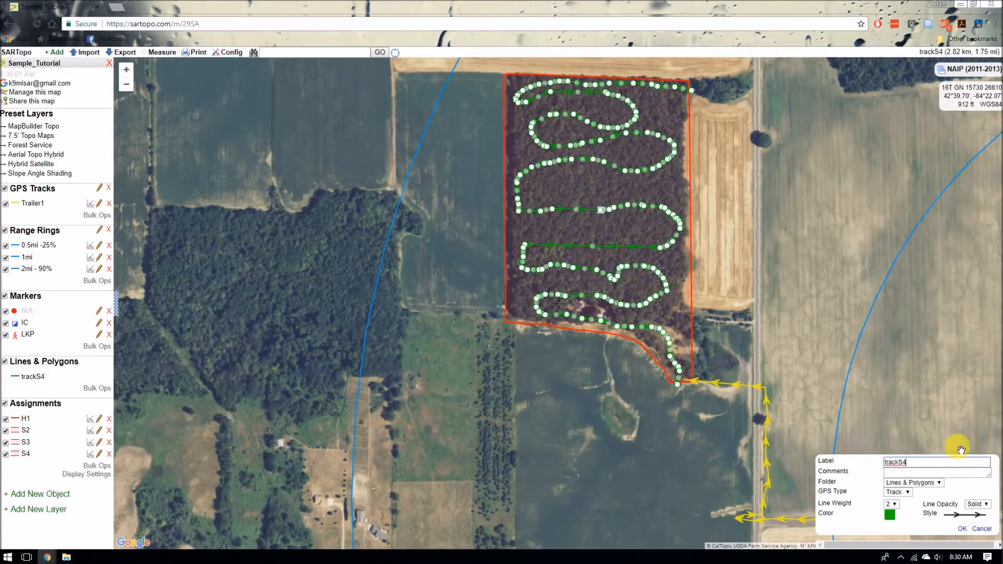
click(923, 474)
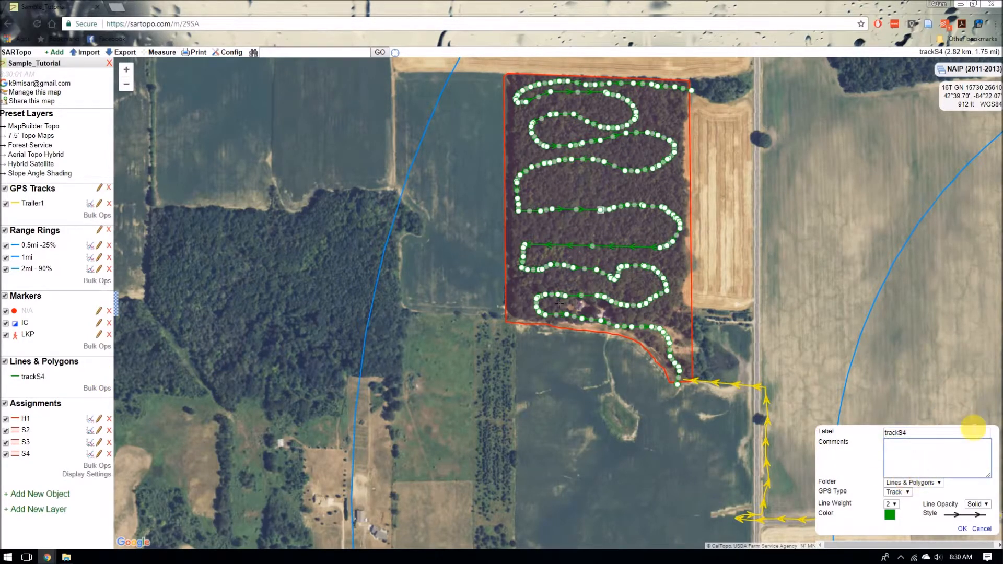
click(937, 483)
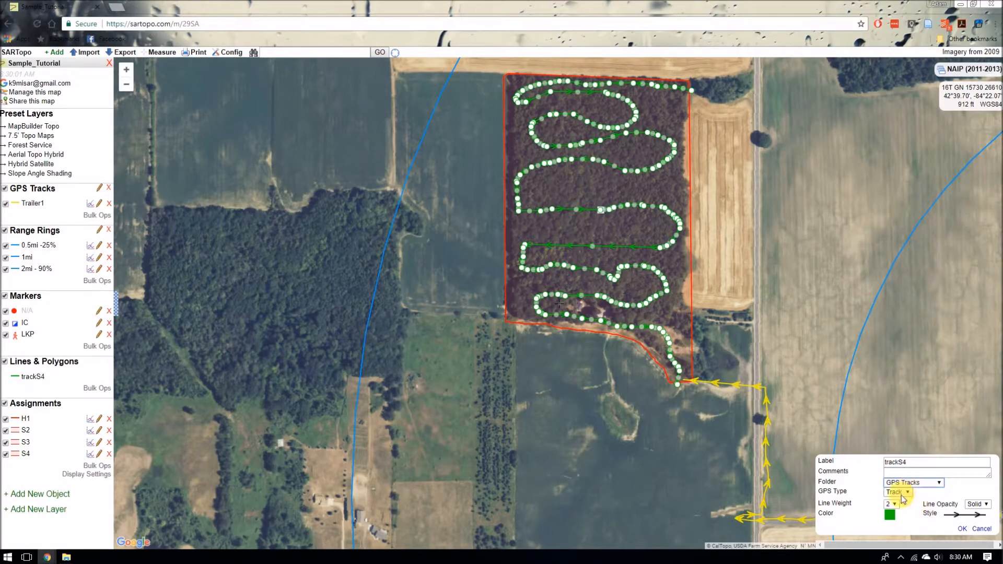
click(896, 505)
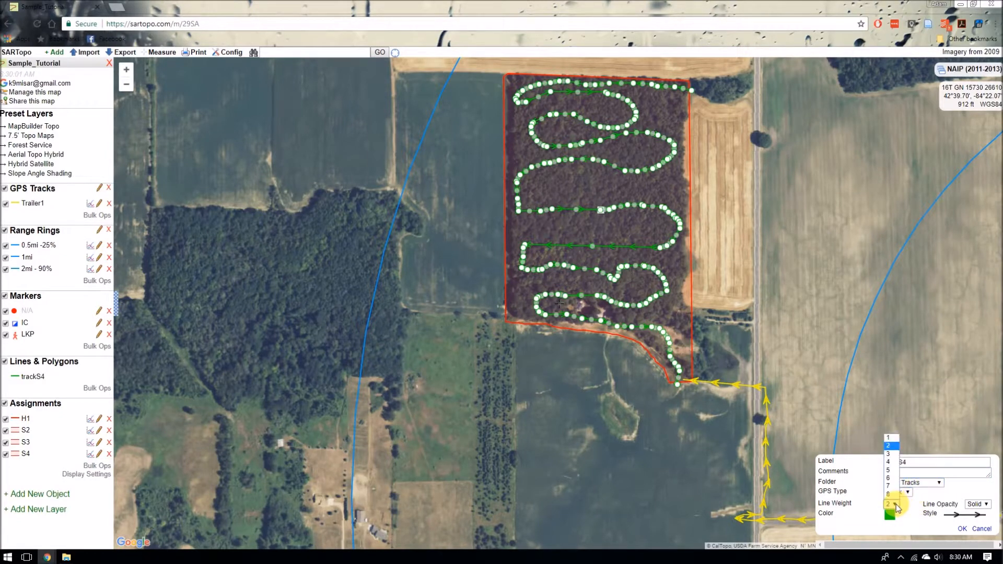
click(893, 455)
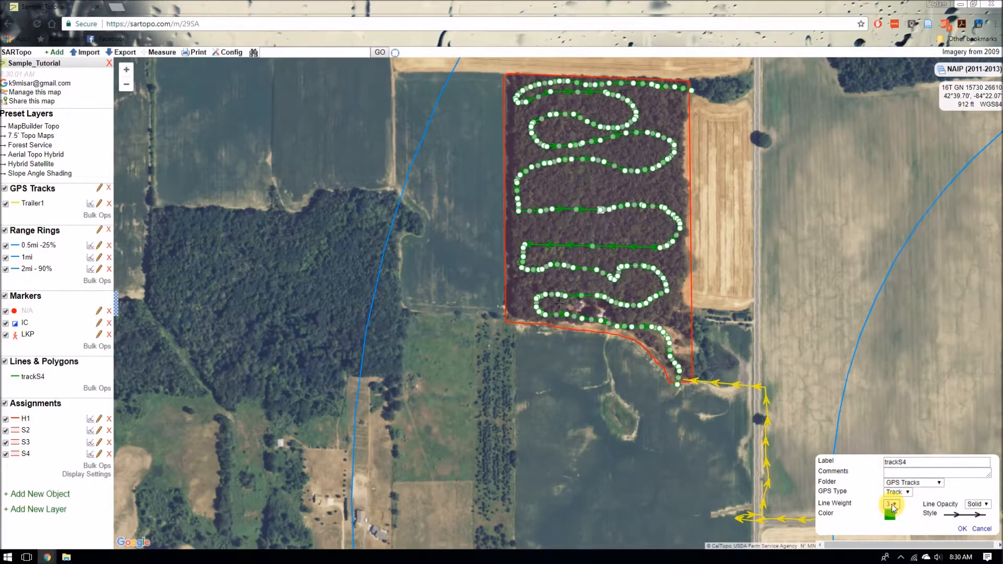
click(891, 504)
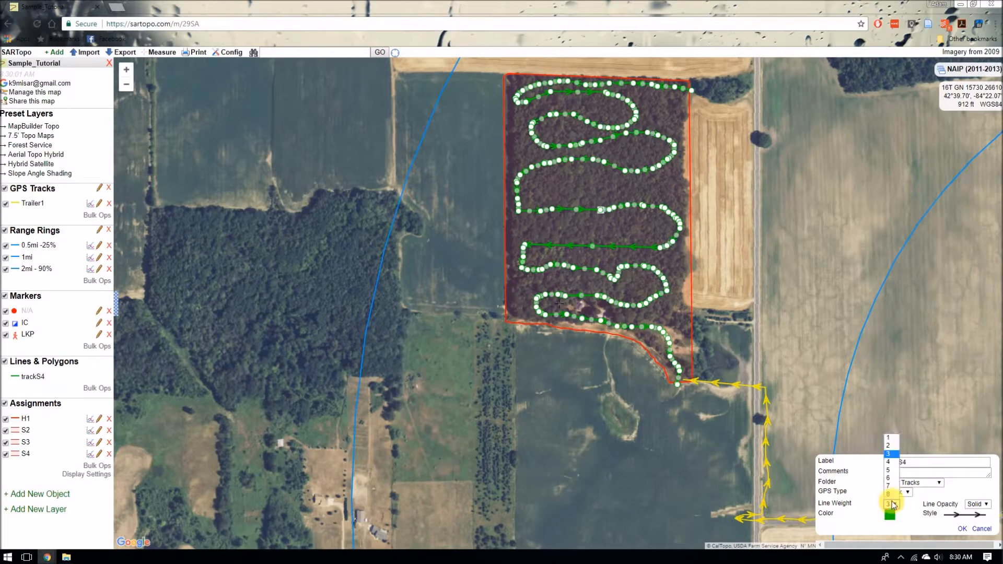
click(890, 438)
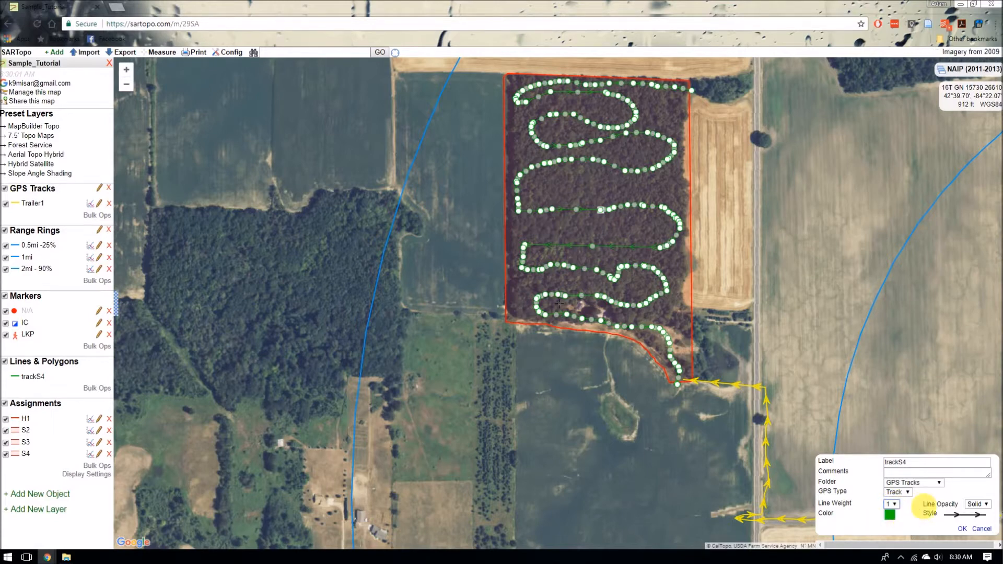
click(963, 530)
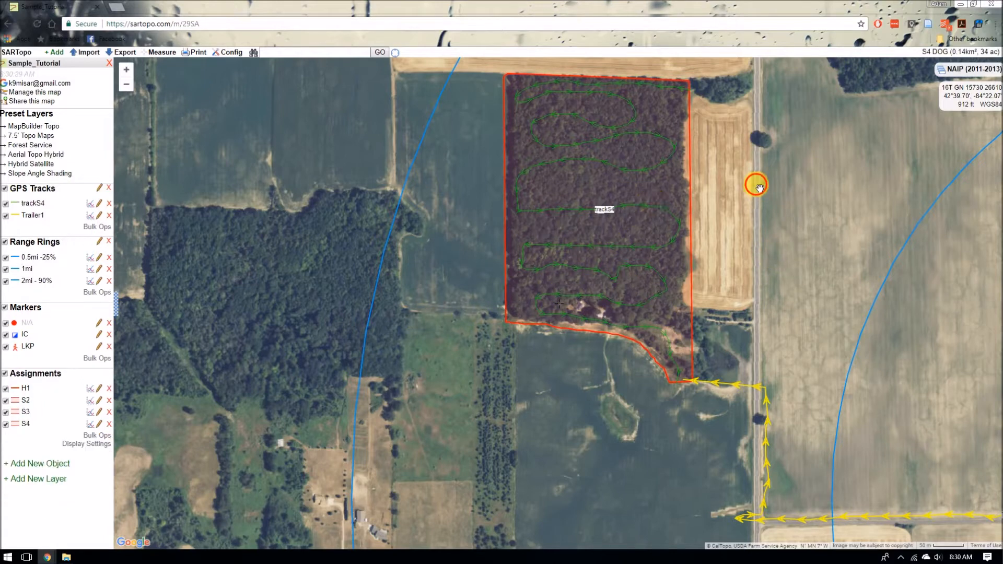
drag(756, 186, 757, 224)
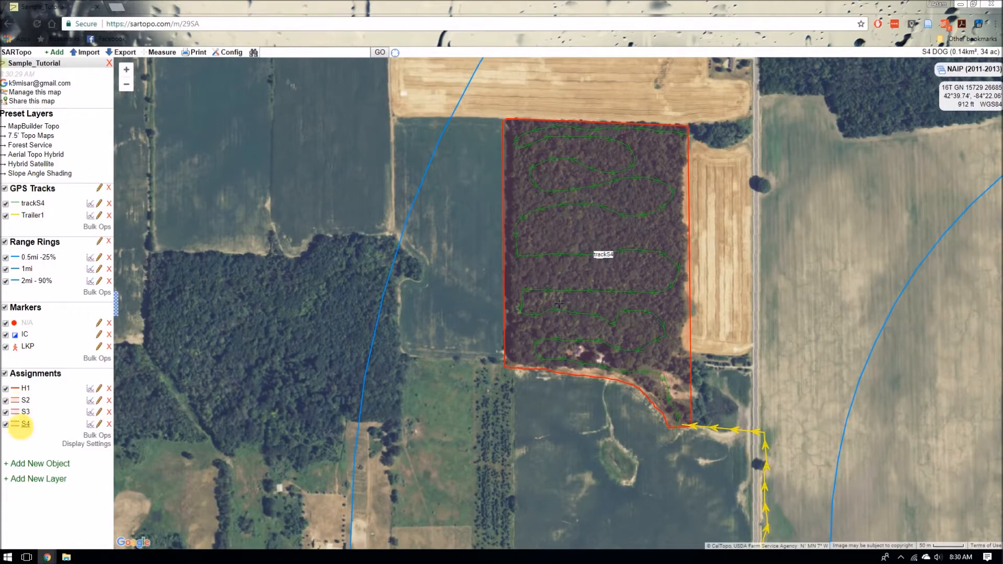
click(99, 425)
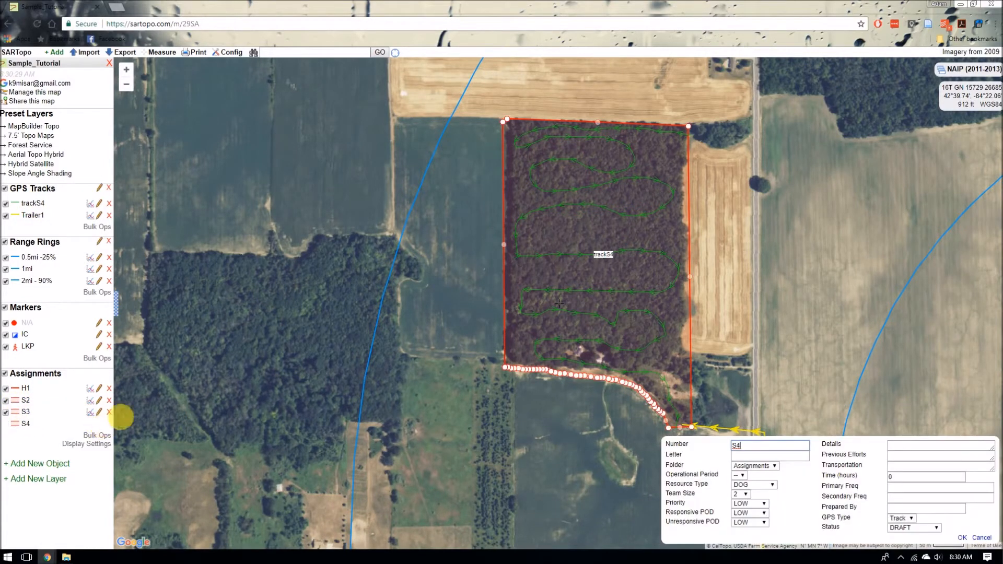
click(982, 539)
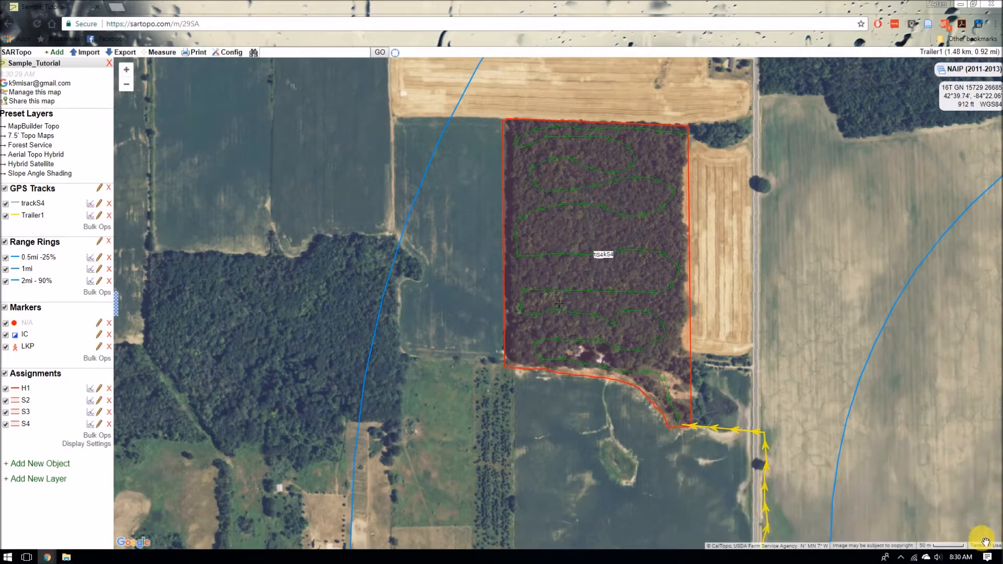